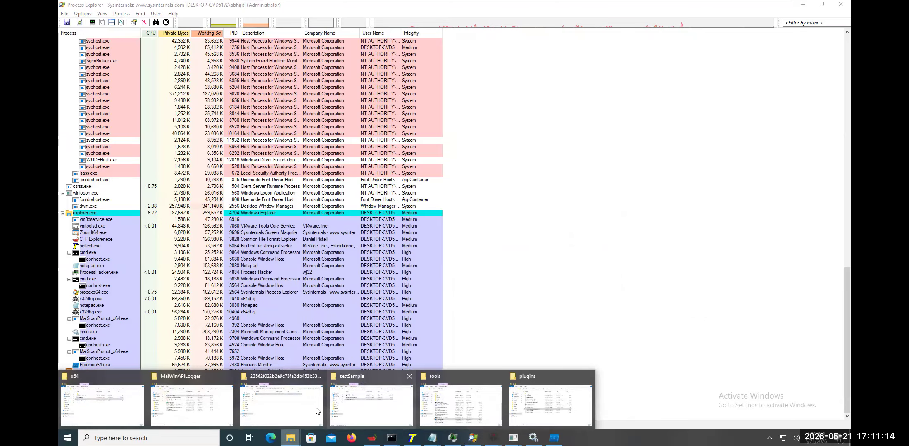
Step: Bring up the sample folder containing remcos.exe, place it beside the process tree, and deselect the file
{"action": "left_click", "coordinate": [268, 412]}
{"action": "left_click_drag", "start_coordinate": [576, 118], "coordinate": [626, 95]}
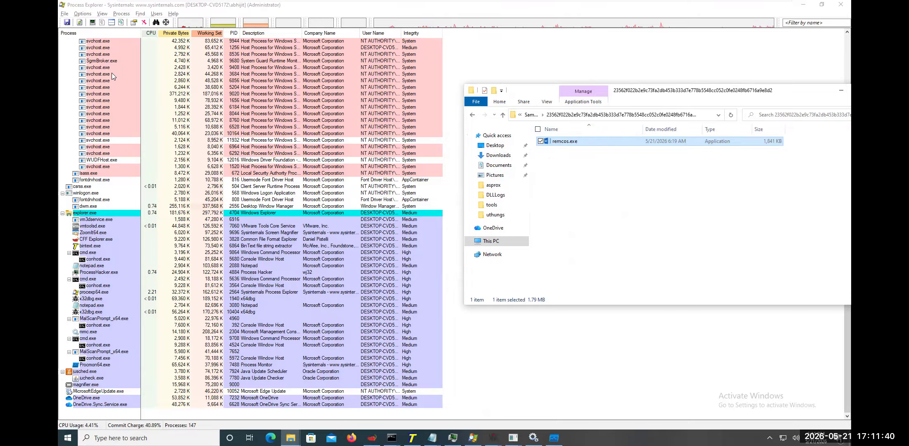
{"action": "left_click", "coordinate": [586, 213]}
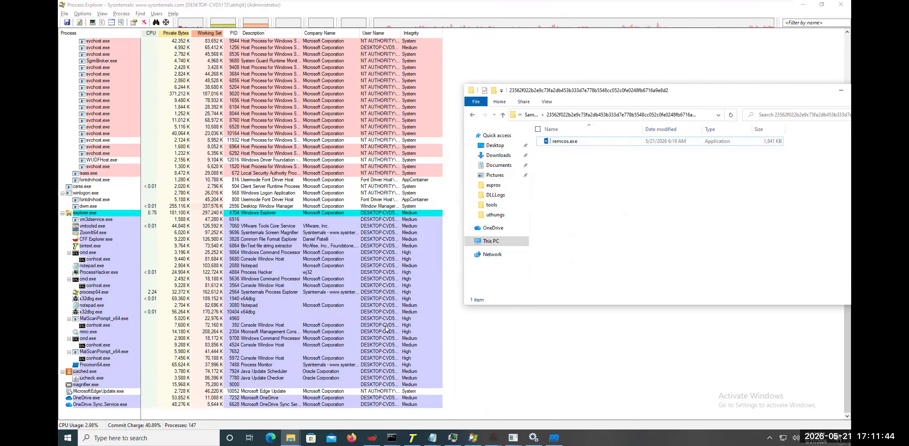
Step: Run ProcMemAnalyser_x64.exe from the C:\tools folder as administrator
{"action": "mouse_move", "coordinate": [290, 438]}
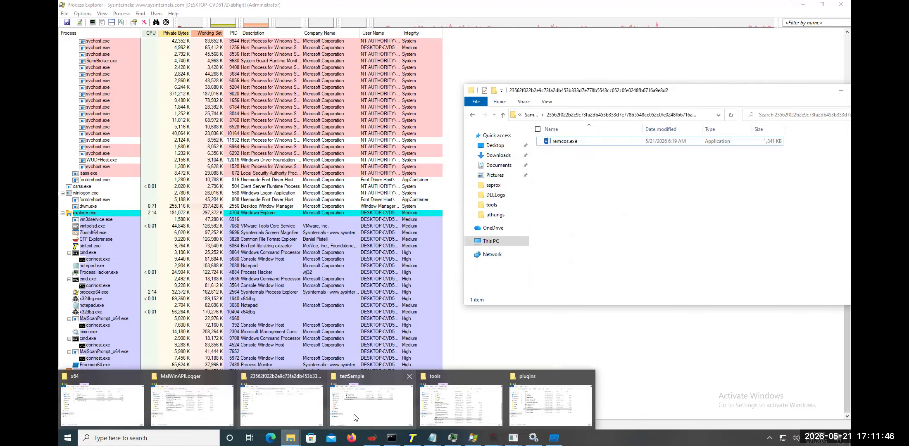
{"action": "left_click", "coordinate": [429, 406]}
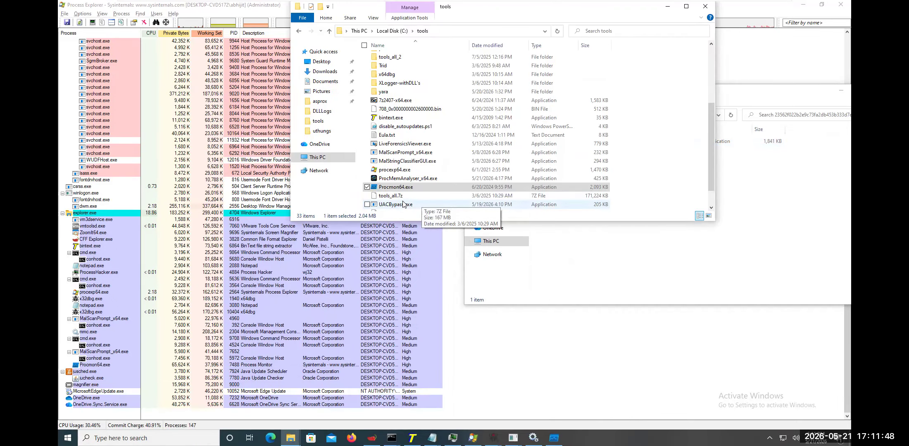
{"action": "scroll", "coordinate": [461, 188], "scroll_direction": "down", "scroll_amount": 1}
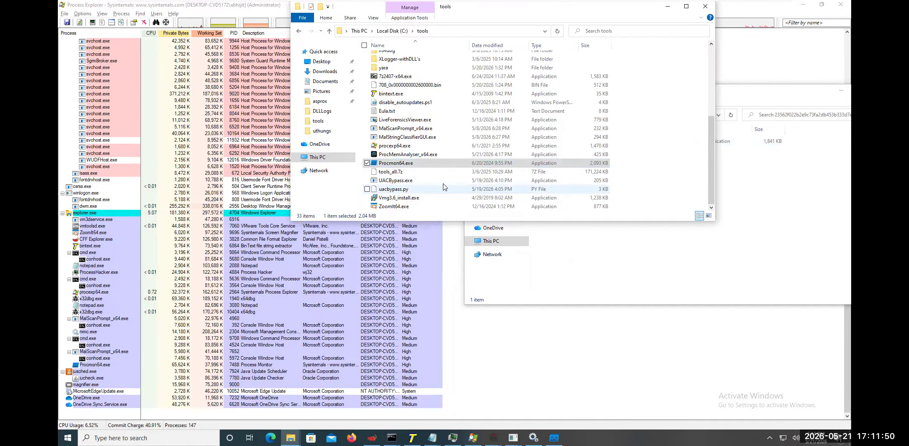
{"action": "left_click", "coordinate": [408, 155]}
{"action": "right_click", "coordinate": [407, 157]}
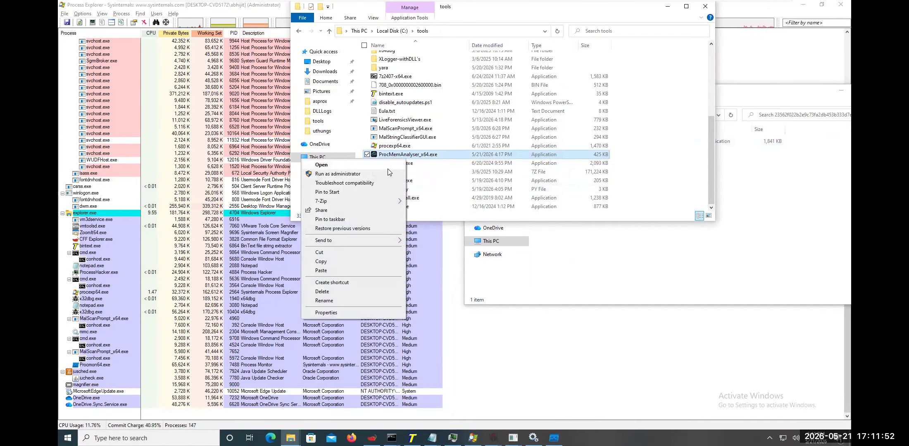
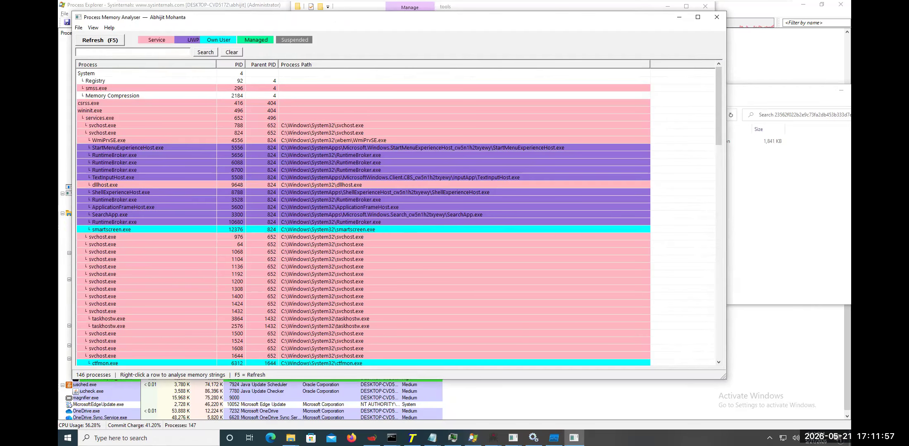
Step: Move the Process Memory Analyser window clear of the process tree and refresh its process list
{"action": "left_click_drag", "start_coordinate": [341, 15], "coordinate": [689, 148]}
{"action": "left_click_drag", "start_coordinate": [524, 143], "coordinate": [647, 149]}
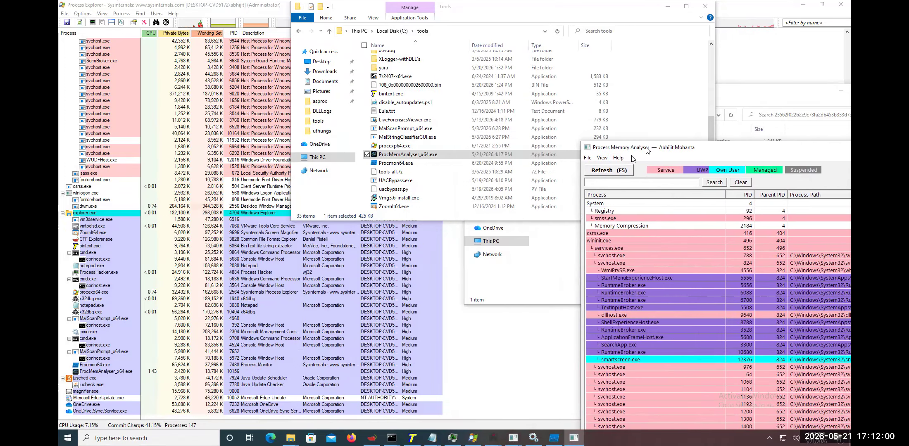
{"action": "left_click", "coordinate": [609, 173]}
Step: Run remcos.exe from the sample folder and select SndVol.exe in the Process Explorer tree
{"action": "left_click", "coordinate": [745, 101]}
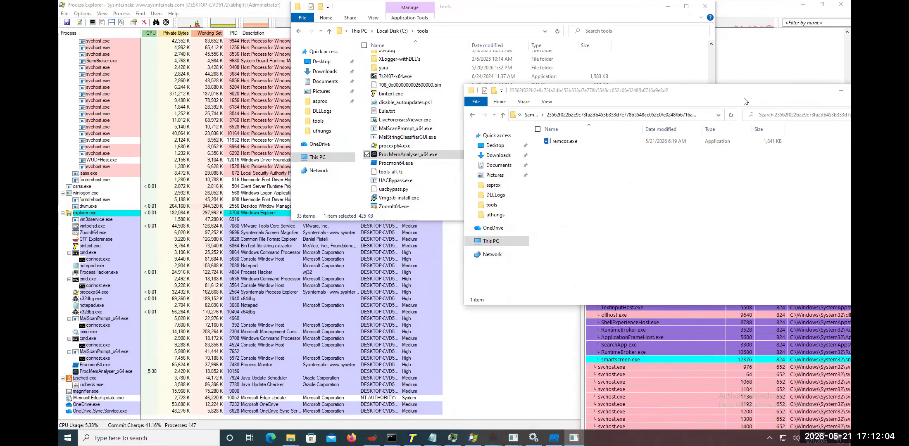
{"action": "double_click", "coordinate": [572, 143]}
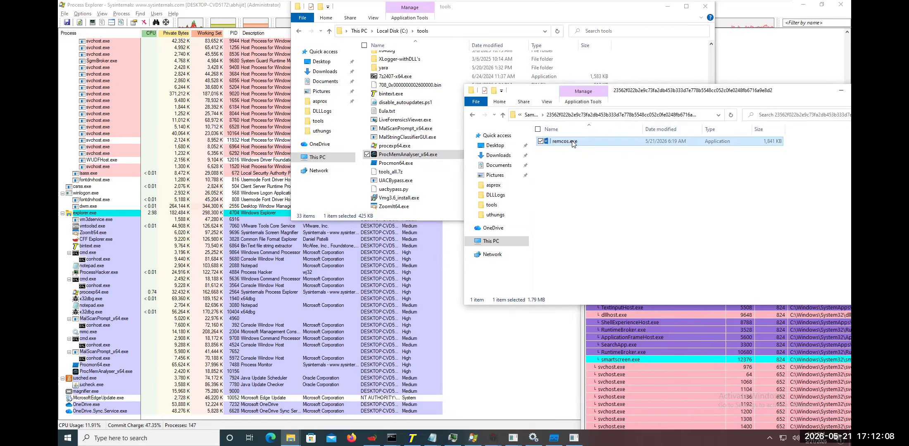
{"action": "left_click", "coordinate": [125, 379]}
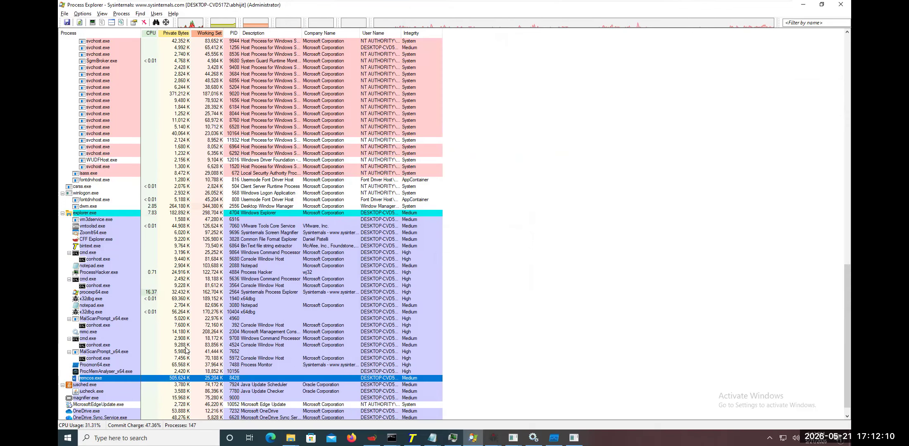
{"action": "mouse_move", "coordinate": [96, 369]}
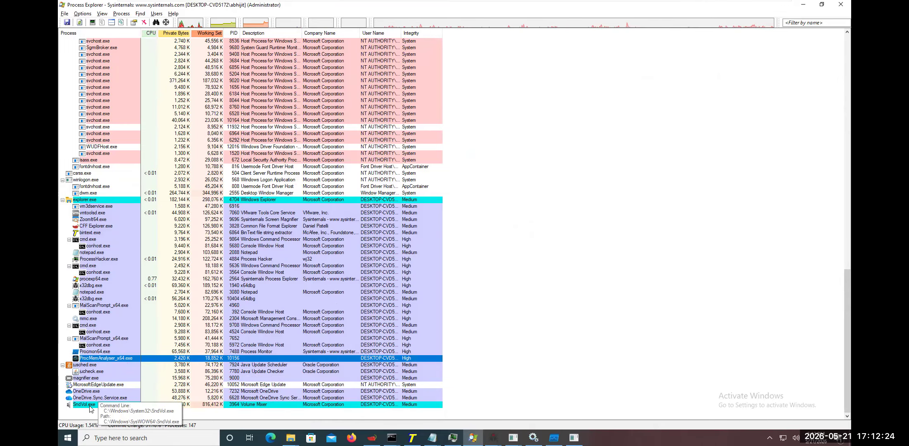
{"action": "left_click", "coordinate": [90, 405]}
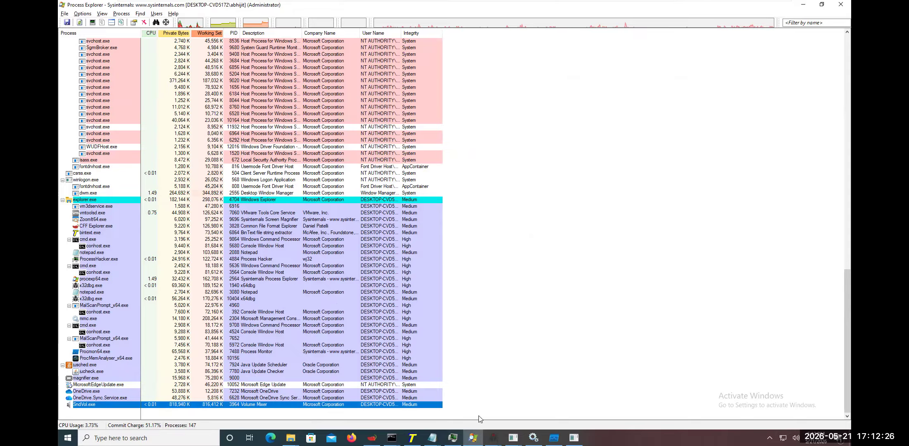
Step: Switch to Process Memory Analyser, place it beside the process tree, refresh its list and filter the processes by "snd"
{"action": "mouse_move", "coordinate": [574, 437]}
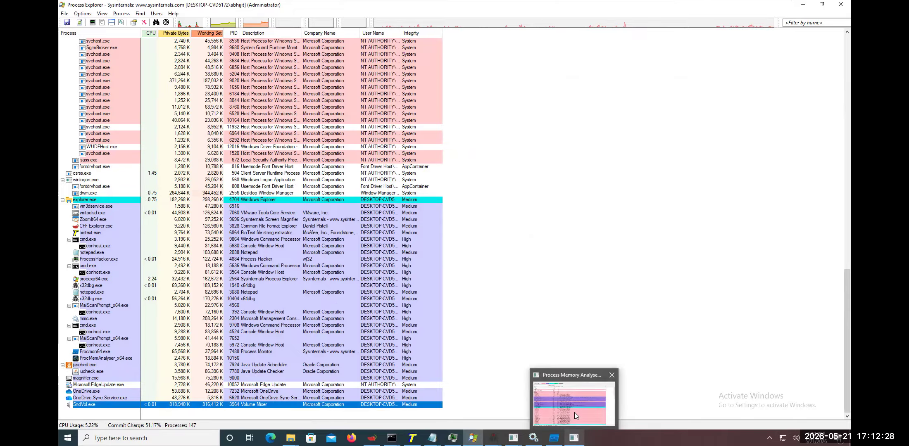
{"action": "left_click", "coordinate": [576, 414]}
{"action": "left_click_drag", "start_coordinate": [685, 149], "coordinate": [591, 36]}
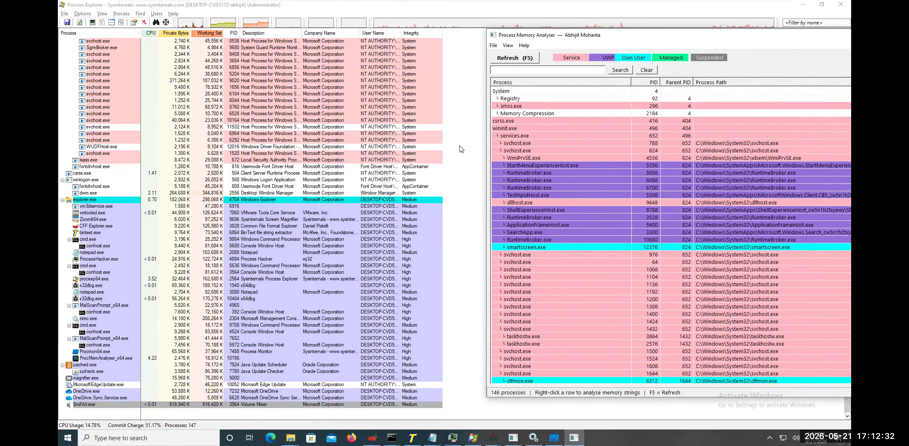
{"action": "left_click", "coordinate": [527, 58]}
{"action": "left_click", "coordinate": [539, 73]}
{"action": "type", "text": "snd"}
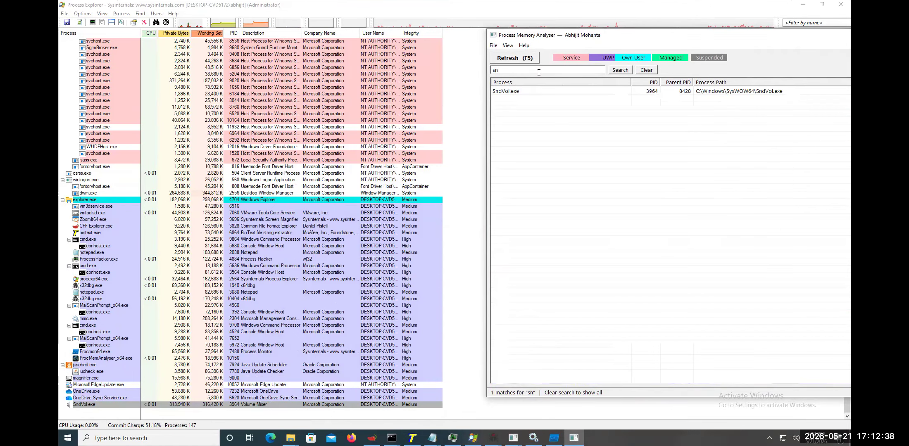
Step: Open the memory page view of SndVol.exe and reposition its window so the page and string lists can be read
{"action": "double_click", "coordinate": [517, 92]}
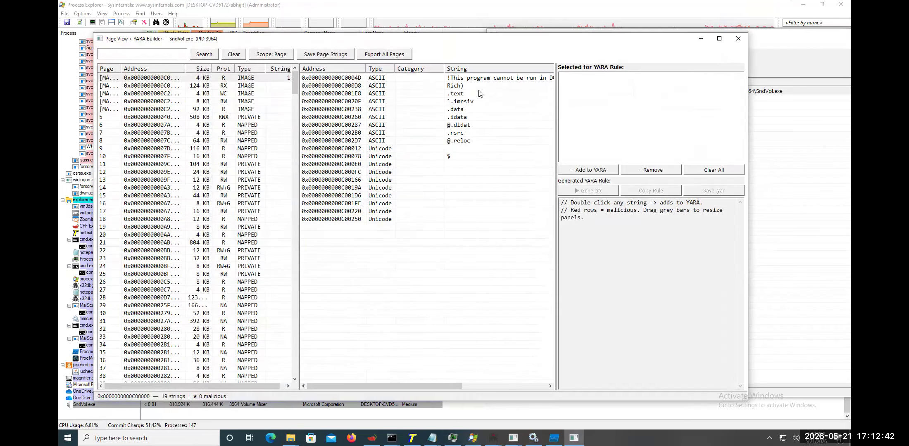
{"action": "left_click_drag", "start_coordinate": [398, 43], "coordinate": [777, 95]}
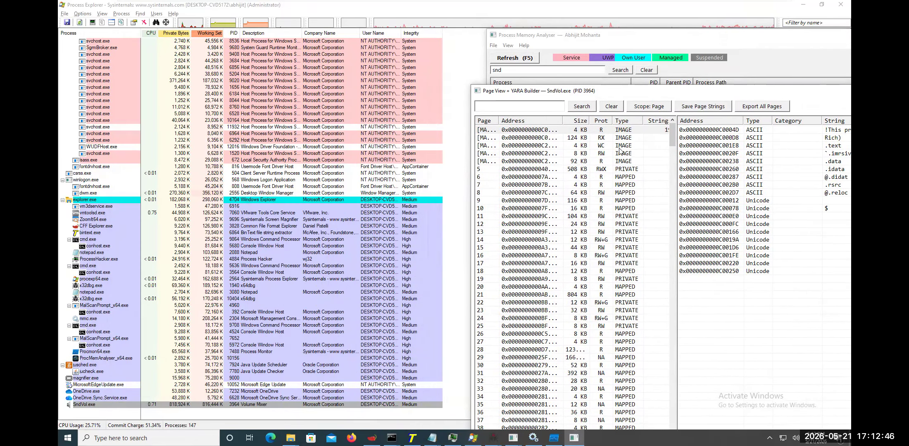
{"action": "left_click_drag", "start_coordinate": [650, 95], "coordinate": [467, 75]}
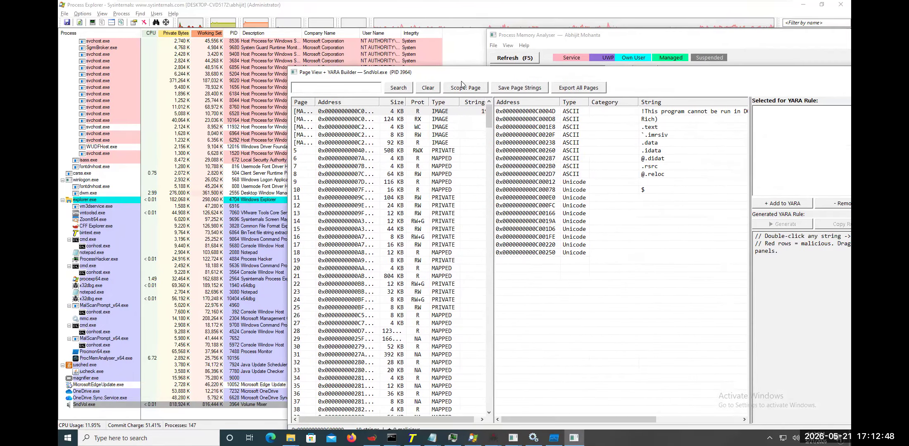
Step: Examine the strings of SndVol.exe's main RX image page 1, including the entry flagged Execution and its neighbours
{"action": "left_click", "coordinate": [374, 120]}
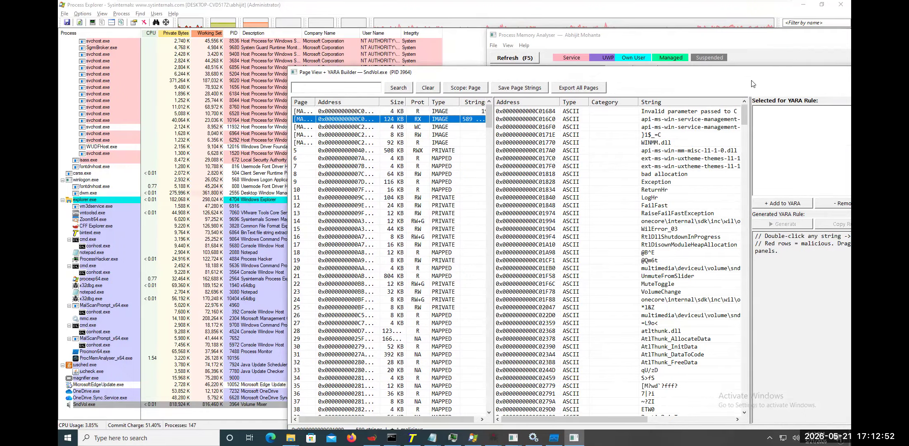
{"action": "left_click_drag", "start_coordinate": [315, 102], "coordinate": [323, 103]}
{"action": "left_click_drag", "start_coordinate": [631, 77], "coordinate": [494, 60]}
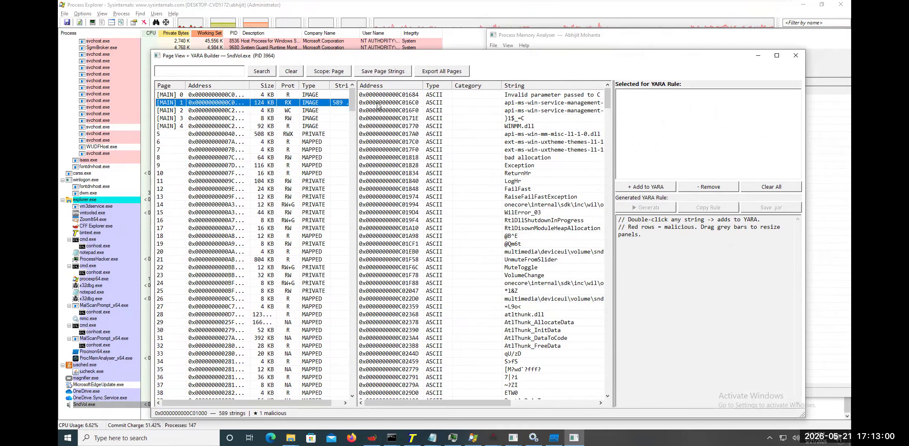
{"action": "left_click_drag", "start_coordinate": [610, 117], "coordinate": [635, 392]}
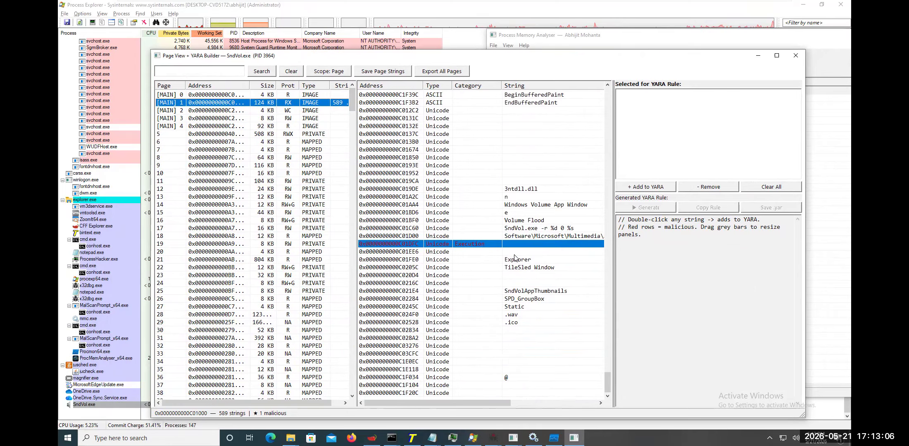
{"action": "left_click", "coordinate": [531, 223]}
{"action": "left_click", "coordinate": [529, 238]}
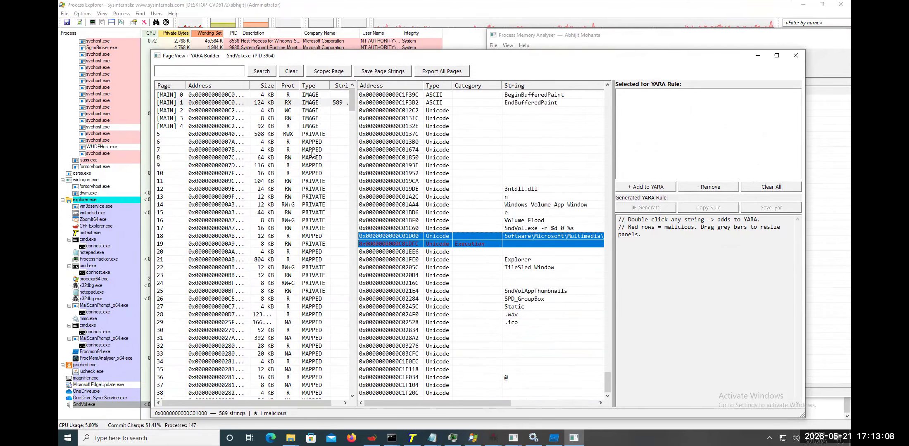
Step: Show the strings of main image page 4, then those of the 508 KB private RWX page 5
{"action": "left_click", "coordinate": [296, 128]}
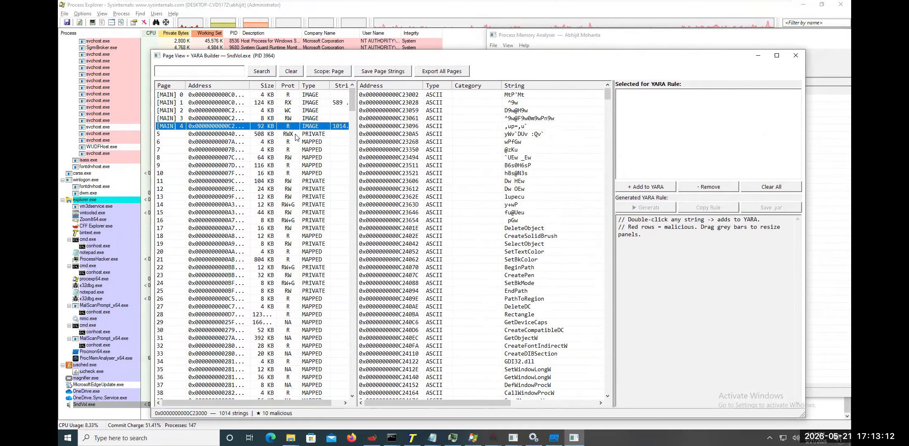
{"action": "left_click", "coordinate": [296, 135]}
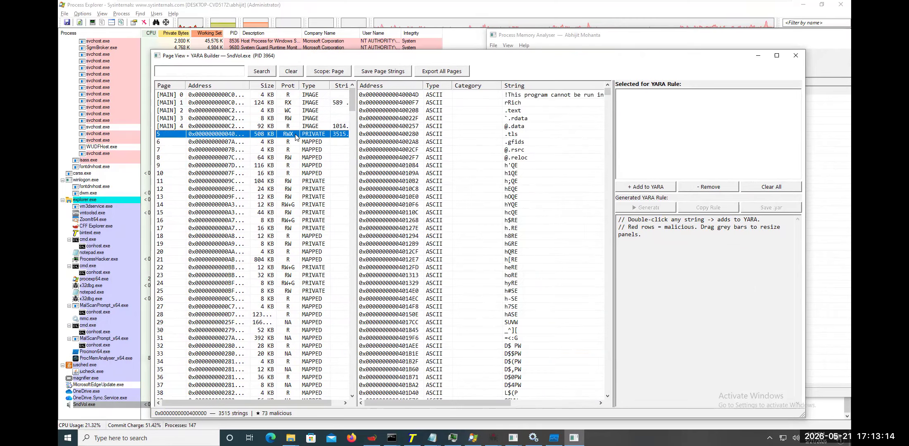
{"action": "left_click_drag", "start_coordinate": [279, 136], "coordinate": [289, 128]}
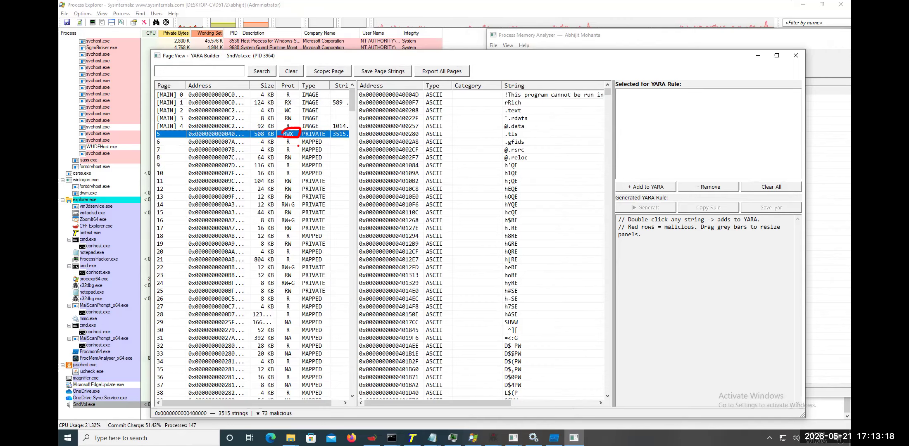
{"action": "key", "text": "Escape"}
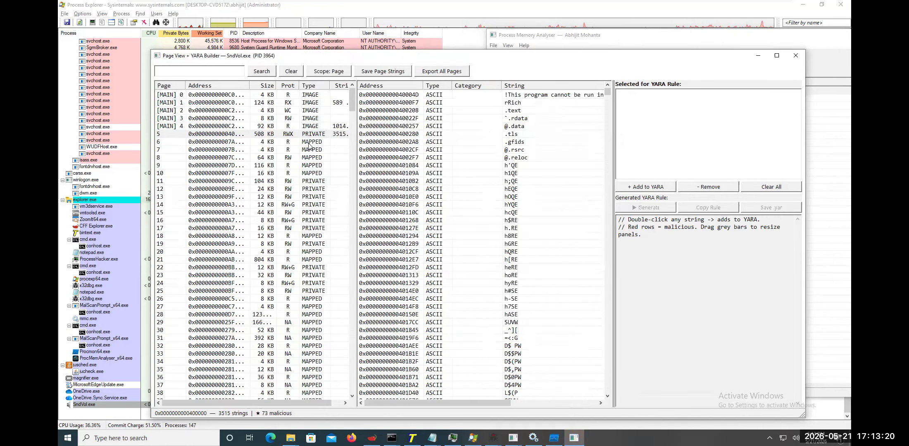
{"action": "left_click", "coordinate": [313, 135]}
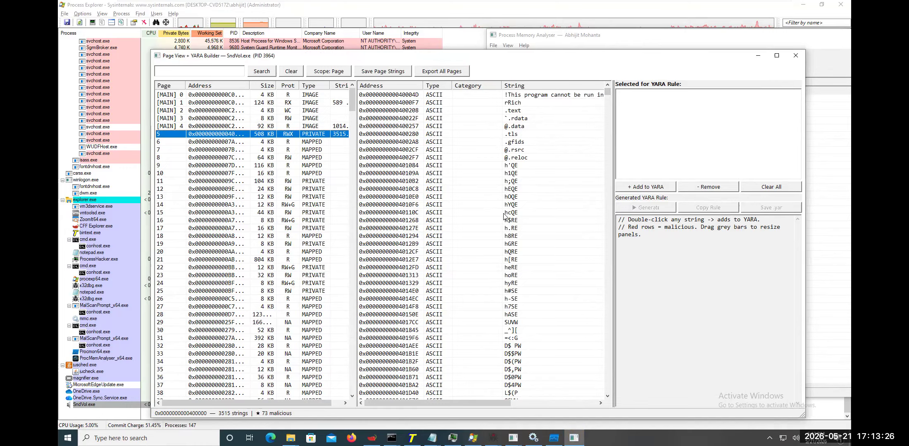
Step: Examine page 5's network-flagged strings, from "not a socket" and "not connected" to the connection error entries, and the API names that follow
{"action": "mouse_move", "coordinate": [466, 404]}
{"action": "left_mouse_down"}
{"action": "mouse_move", "coordinate": [539, 398]}
{"action": "mouse_move", "coordinate": [451, 398]}
{"action": "left_mouse_up"}
{"action": "left_click_drag", "start_coordinate": [607, 90], "coordinate": [617, 215]}
{"action": "left_click", "coordinate": [536, 293]}
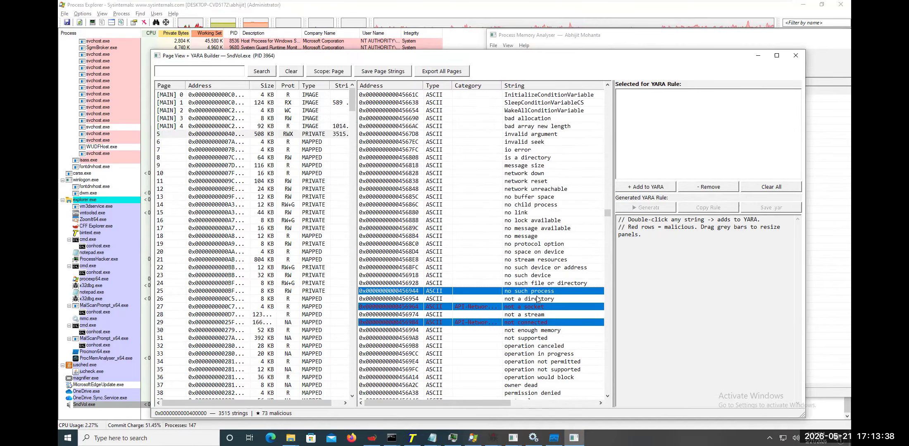
{"action": "left_click", "coordinate": [538, 306]}
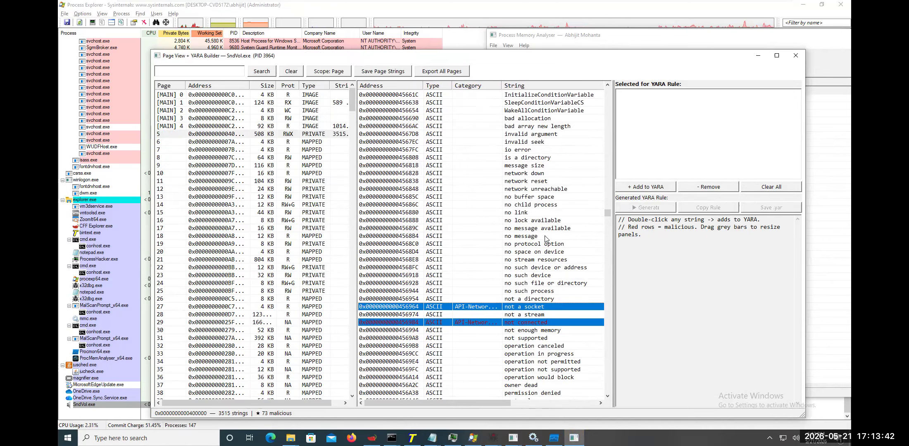
{"action": "scroll", "coordinate": [546, 238], "scroll_direction": "down", "scroll_amount": 1}
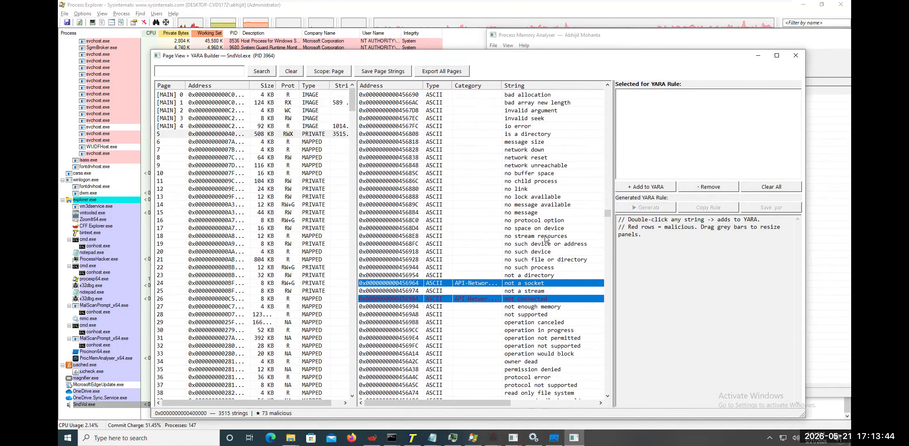
{"action": "scroll", "coordinate": [546, 239], "scroll_direction": "down", "scroll_amount": 1}
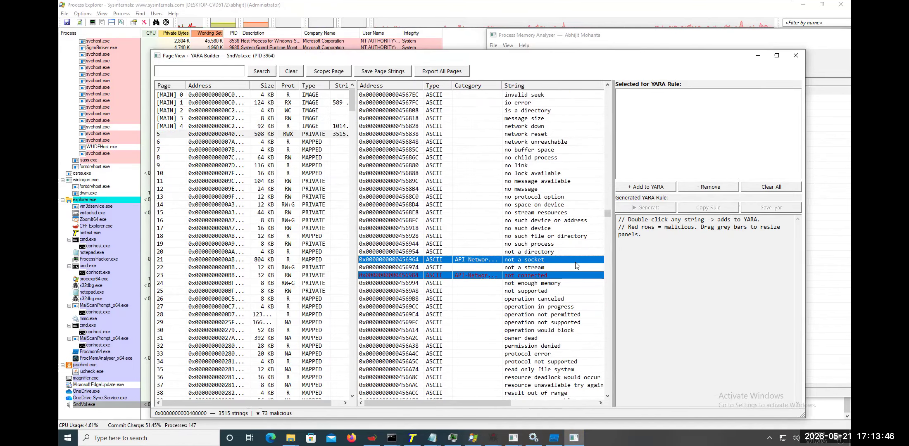
{"action": "scroll", "coordinate": [577, 266], "scroll_direction": "down", "scroll_amount": 2}
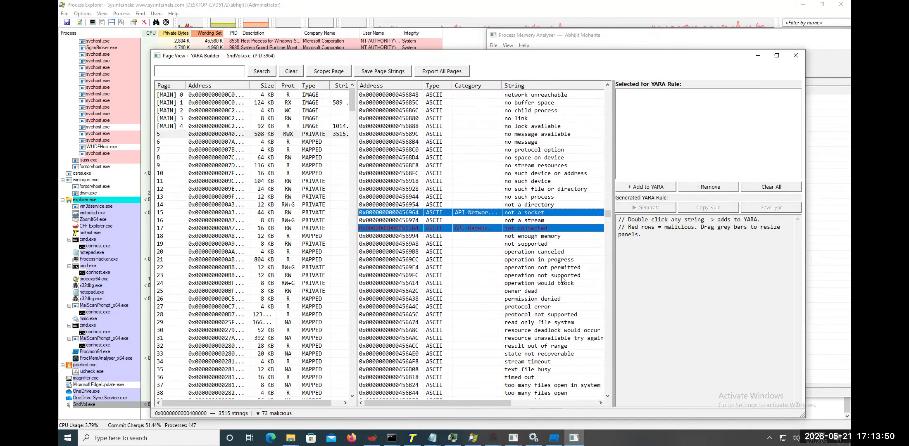
{"action": "scroll", "coordinate": [578, 256], "scroll_direction": "down", "scroll_amount": 13}
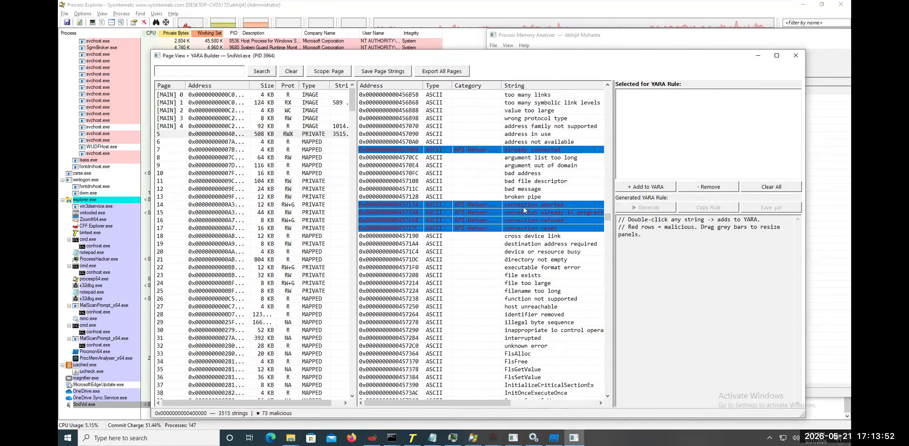
{"action": "scroll", "coordinate": [547, 261], "scroll_direction": "down", "scroll_amount": 20}
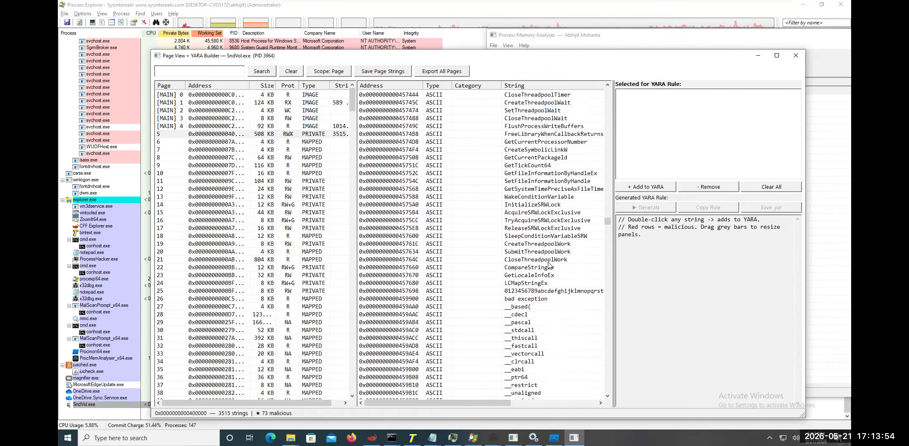
{"action": "scroll", "coordinate": [549, 267], "scroll_direction": "down", "scroll_amount": 20}
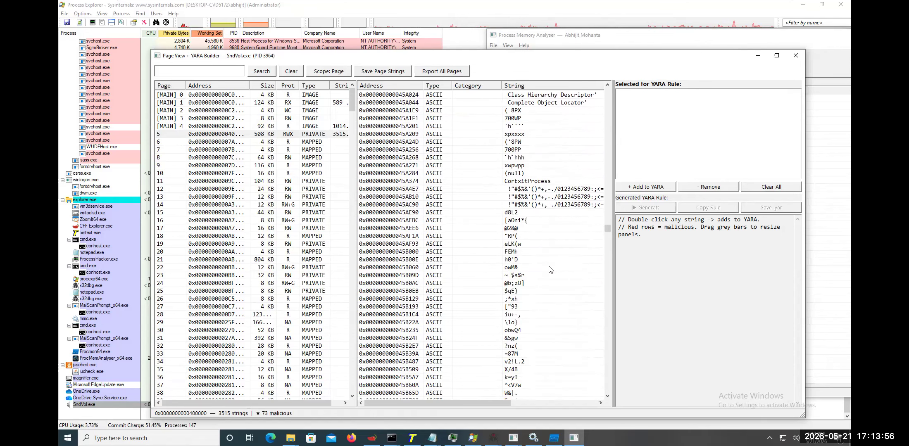
{"action": "scroll", "coordinate": [550, 269], "scroll_direction": "down", "scroll_amount": 15}
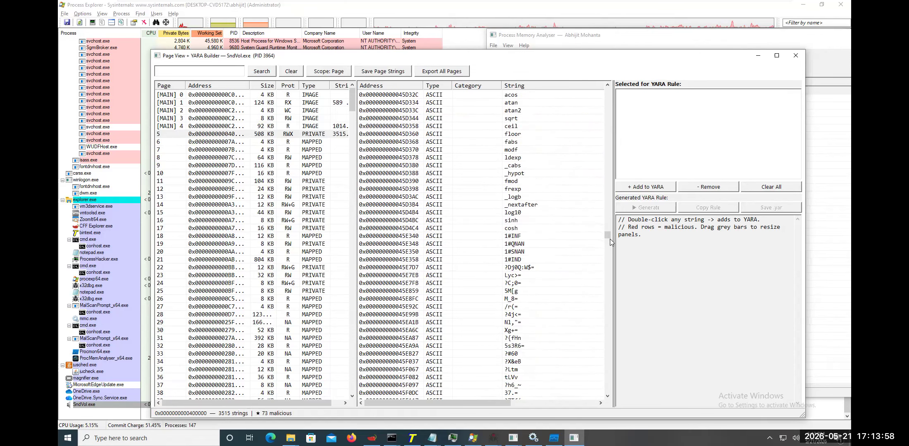
Step: Examine the keylogging strings of page 5, including the bracketed key names and the online and offline keylogger started and stopped entries
{"action": "left_click_drag", "start_coordinate": [610, 246], "coordinate": [616, 254]}
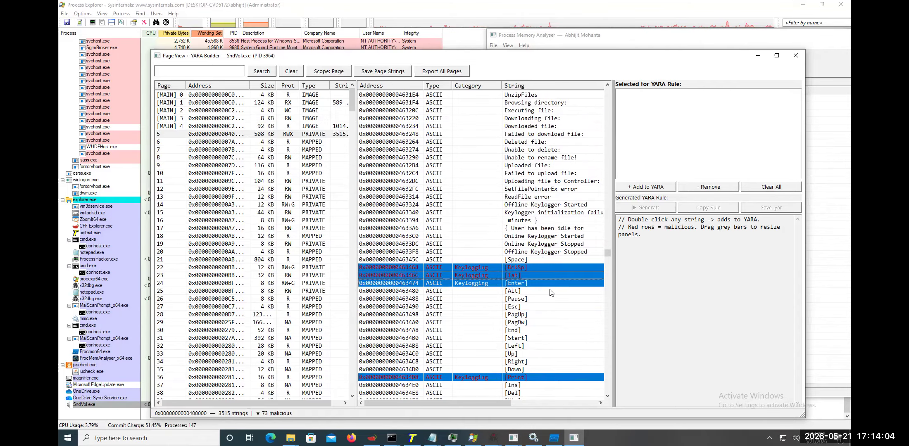
{"action": "scroll", "coordinate": [552, 293], "scroll_direction": "down", "scroll_amount": 2}
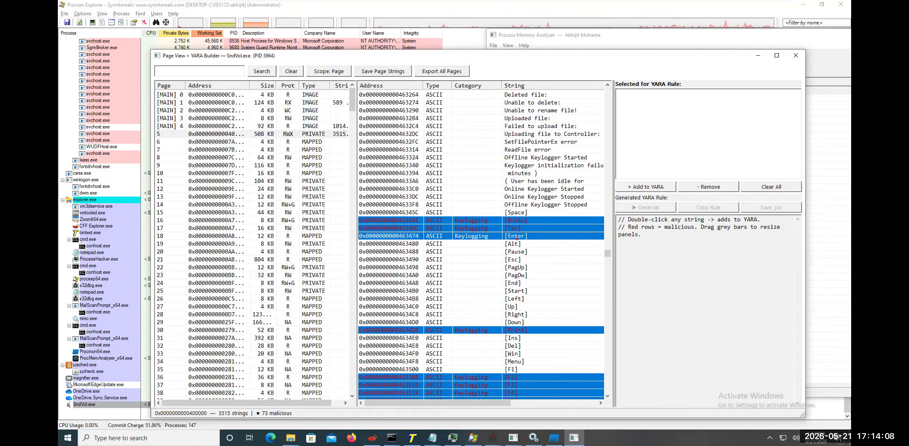
{"action": "mouse_move", "coordinate": [514, 236]}
{"action": "left_mouse_down"}
{"action": "mouse_move", "coordinate": [490, 268]}
{"action": "mouse_move", "coordinate": [551, 274]}
{"action": "mouse_move", "coordinate": [528, 234]}
{"action": "left_mouse_up"}
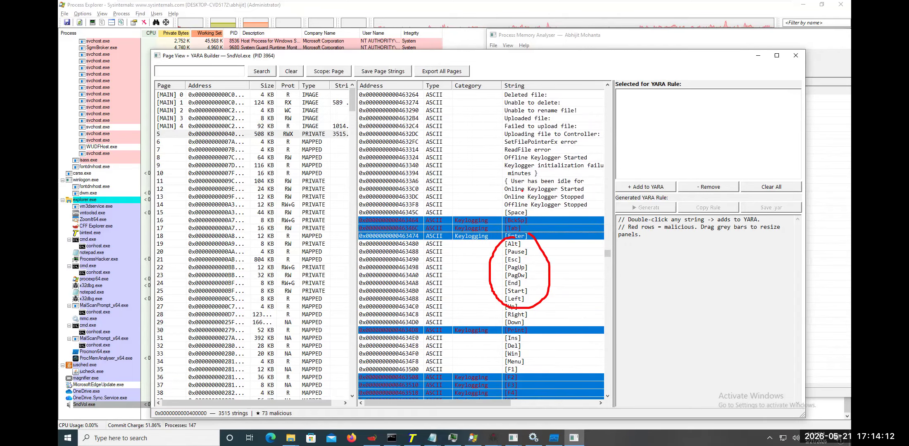
{"action": "key", "text": "Escape"}
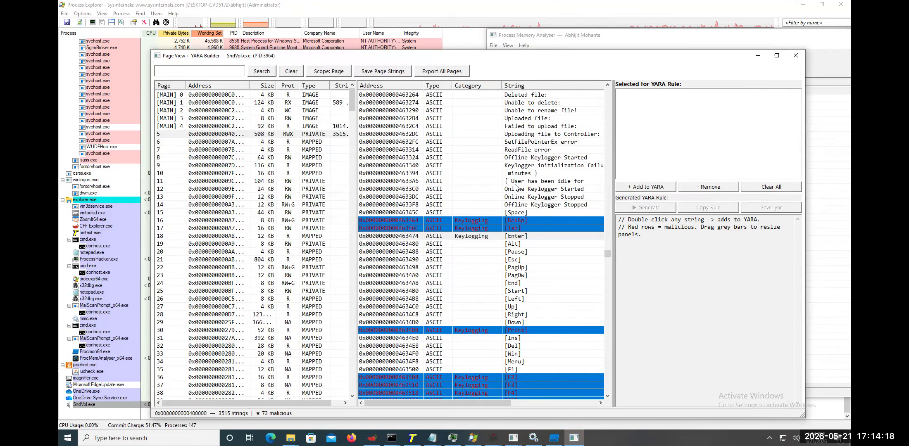
{"action": "left_click", "coordinate": [534, 198]}
{"action": "left_click", "coordinate": [539, 190]}
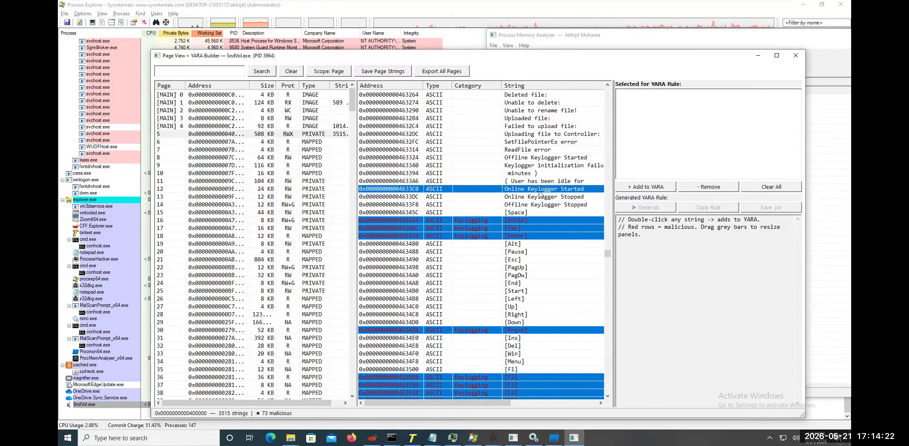
{"action": "left_click", "coordinate": [539, 197]}
{"action": "left_click", "coordinate": [536, 203]}
Step: Examine page 5's clipboard entries and the stealer strings with Chrome and Firefox profile paths, down to the Remcos Agent entries
{"action": "scroll", "coordinate": [541, 228], "scroll_direction": "down", "scroll_amount": 9}
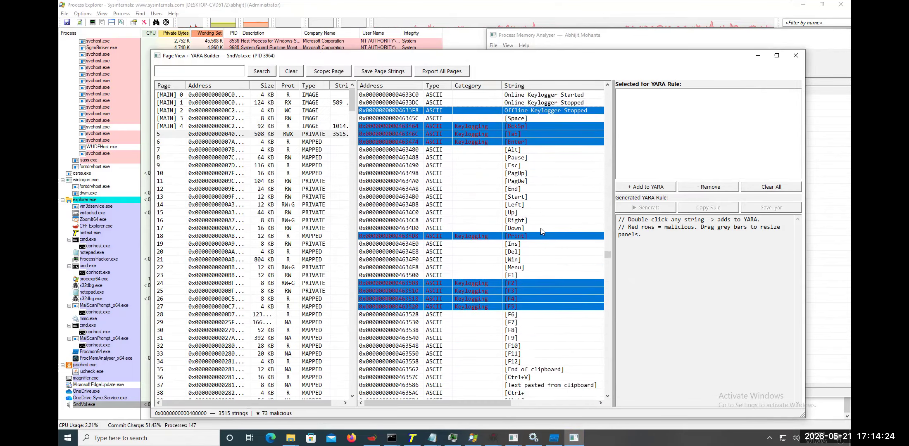
{"action": "scroll", "coordinate": [542, 231], "scroll_direction": "down", "scroll_amount": 6}
{"action": "left_click", "coordinate": [536, 182]}
{"action": "left_click", "coordinate": [515, 238]}
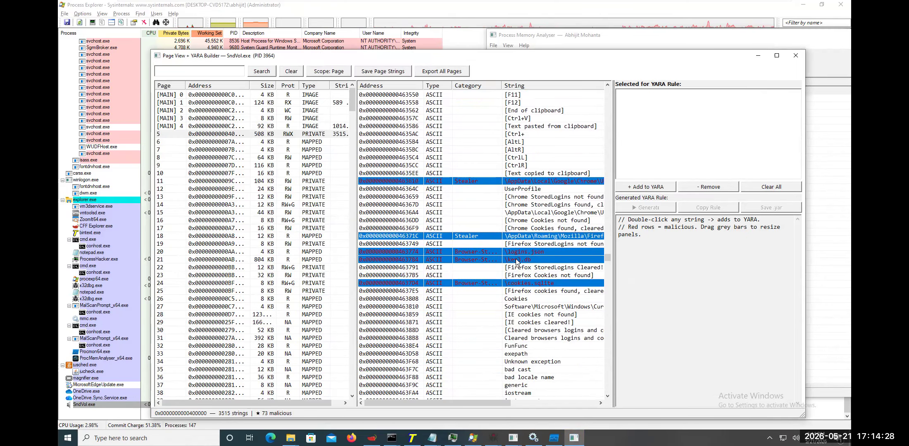
{"action": "left_click", "coordinate": [518, 260]}
{"action": "scroll", "coordinate": [558, 276], "scroll_direction": "down", "scroll_amount": 13}
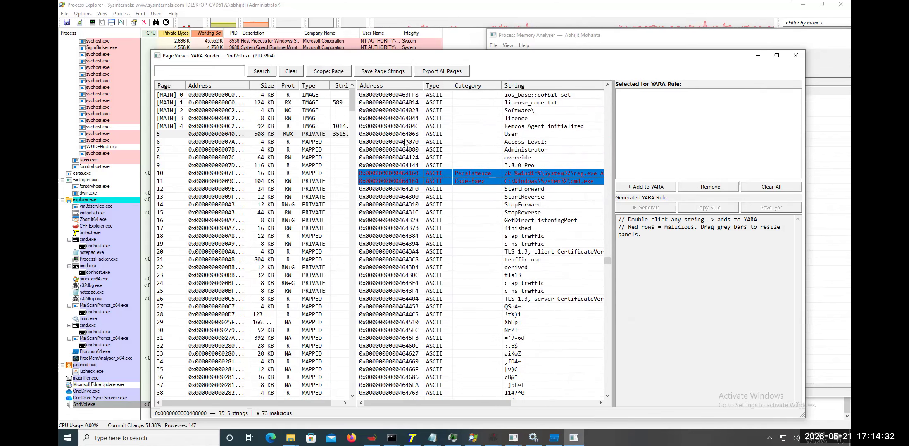
Step: Filter page 5's strings by "remco" and try to add the "* Remcos v" string to the YARA rule
{"action": "left_click", "coordinate": [207, 73]}
{"action": "type", "text": "r"}
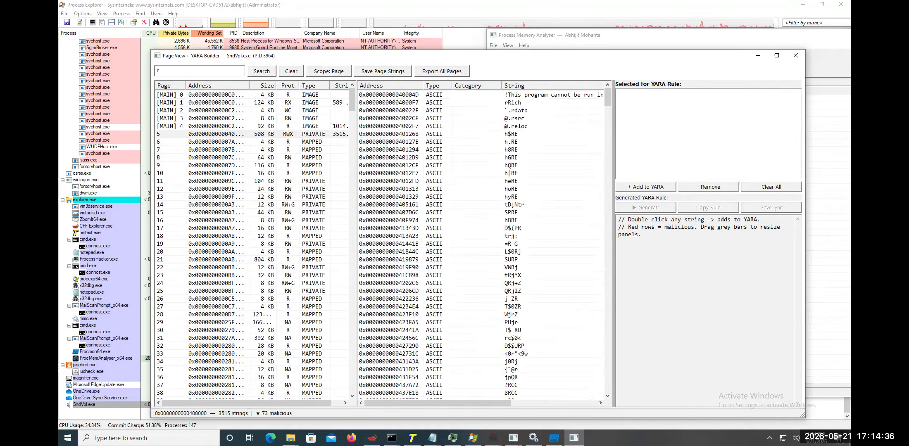
{"action": "type", "text": "emco"}
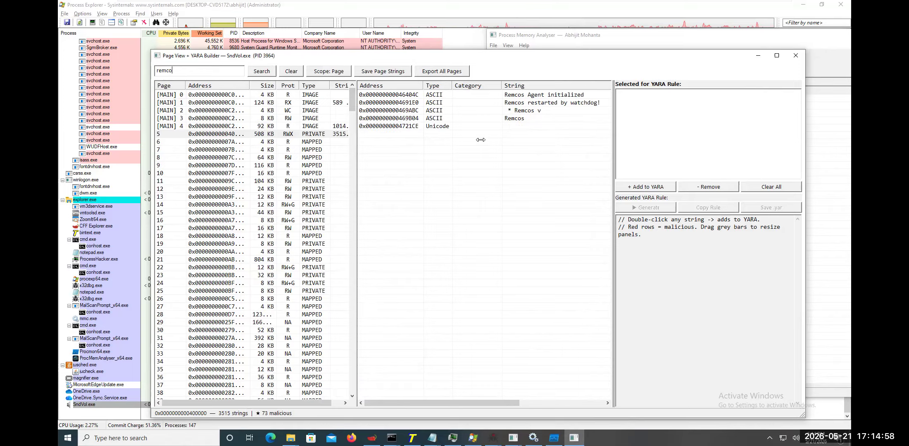
{"action": "left_click", "coordinate": [417, 110]}
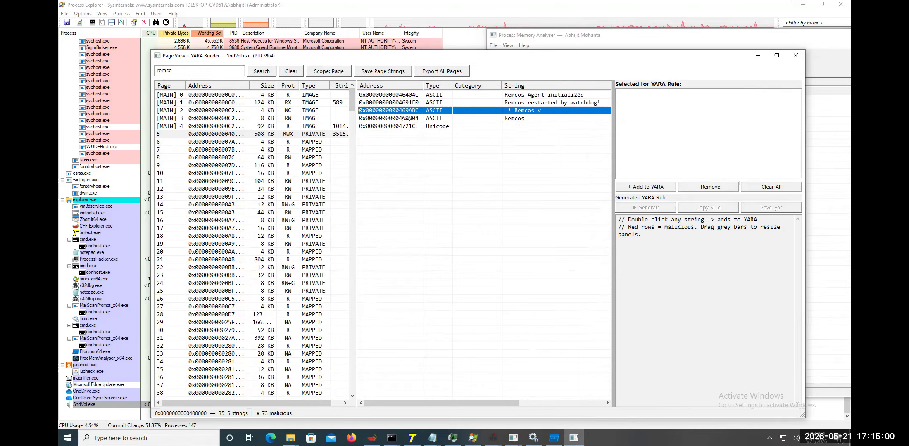
{"action": "double_click", "coordinate": [512, 110]}
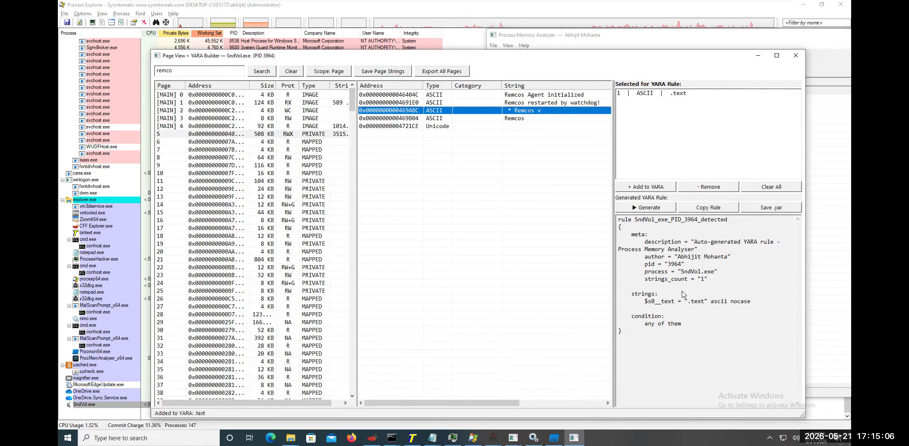
{"action": "left_click", "coordinate": [512, 119]}
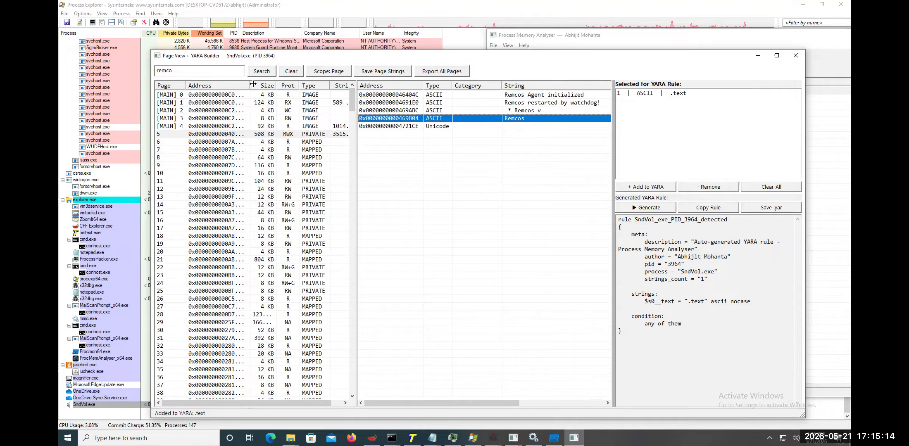
Step: Clear the string filter and add the key-name strings [F4], [F3] and [PagDw] to the YARA rule
{"action": "left_click", "coordinate": [185, 73]}
{"action": "key", "text": "BackSpace"}
{"action": "key", "text": "BackSpace"}
{"action": "key", "text": "BackSpace"}
{"action": "key", "text": "BackSpace"}
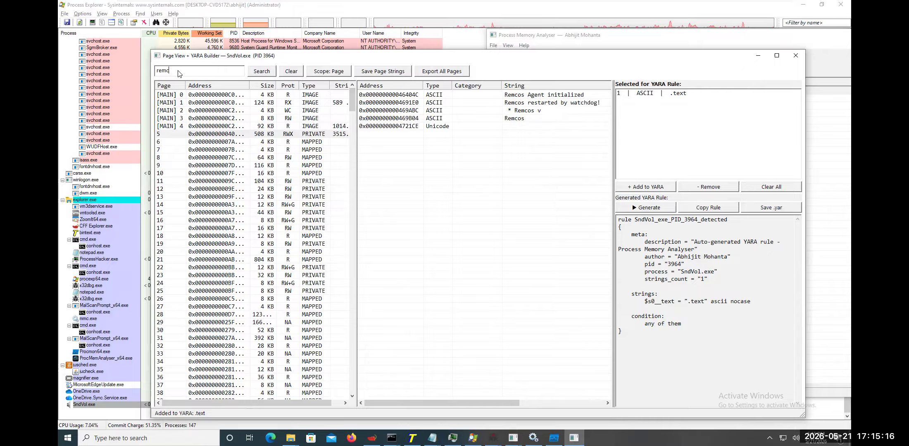
{"action": "key", "text": "BackSpace"}
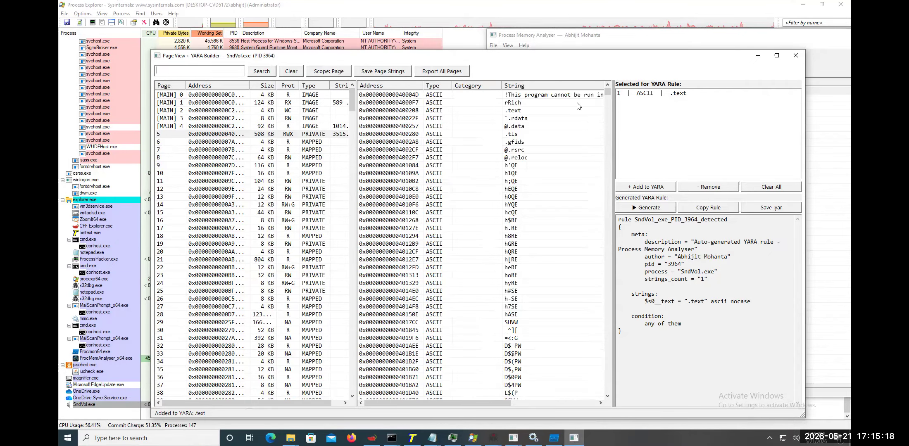
{"action": "left_click_drag", "start_coordinate": [608, 95], "coordinate": [612, 256]}
{"action": "double_click", "coordinate": [541, 253]}
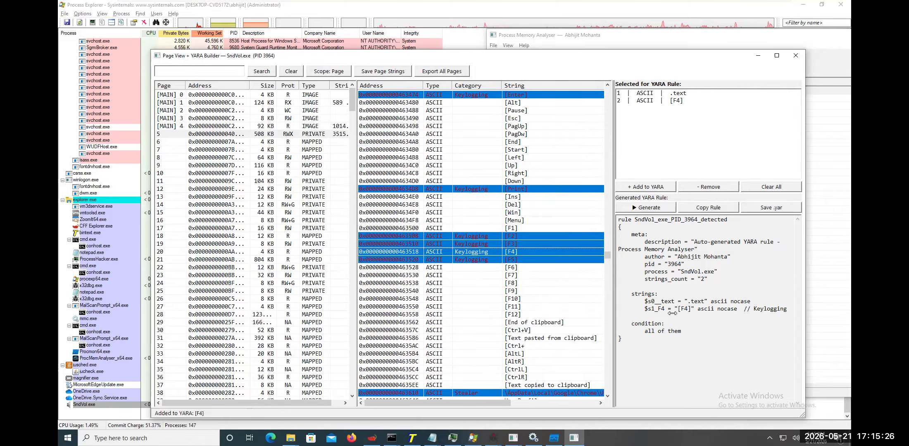
{"action": "double_click", "coordinate": [527, 244]}
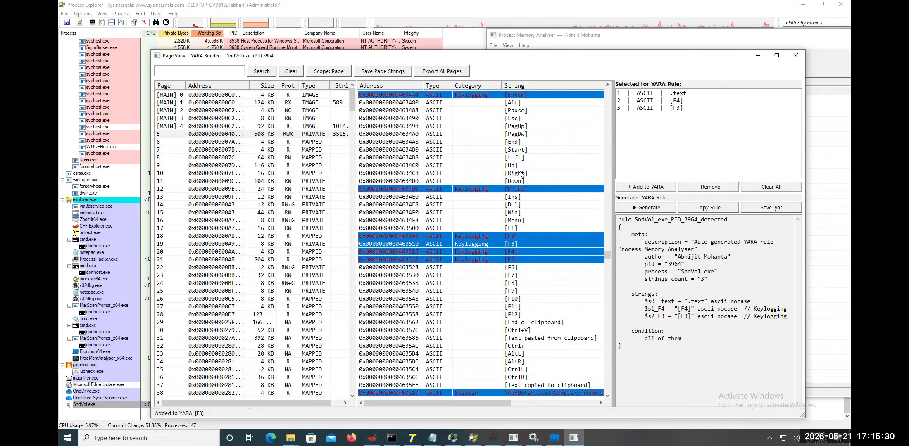
{"action": "double_click", "coordinate": [523, 134]}
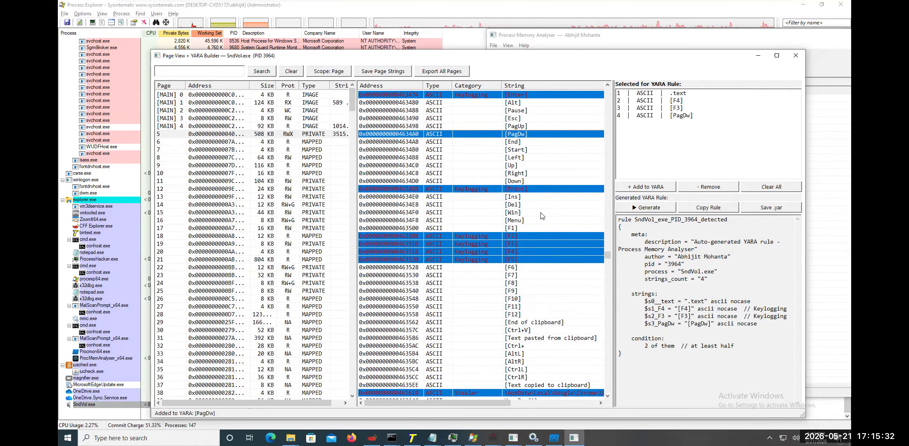
Step: Add the browser-stealer string \cookies.sqlite to the YARA rule
{"action": "scroll", "coordinate": [542, 215], "scroll_direction": "down", "scroll_amount": 9}
{"action": "scroll", "coordinate": [531, 180], "scroll_direction": "down", "scroll_amount": 4}
{"action": "double_click", "coordinate": [530, 165]}
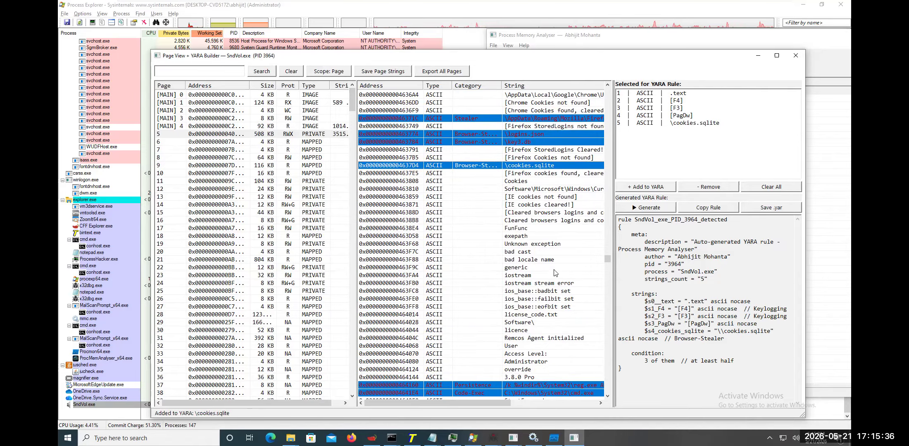
Step: Look through the remaining strings of page 5 beyond the Remcos Agent entries for further YARA rule candidates
{"action": "scroll", "coordinate": [552, 314], "scroll_direction": "down", "scroll_amount": 15}
{"action": "scroll", "coordinate": [570, 325], "scroll_direction": "down", "scroll_amount": 4}
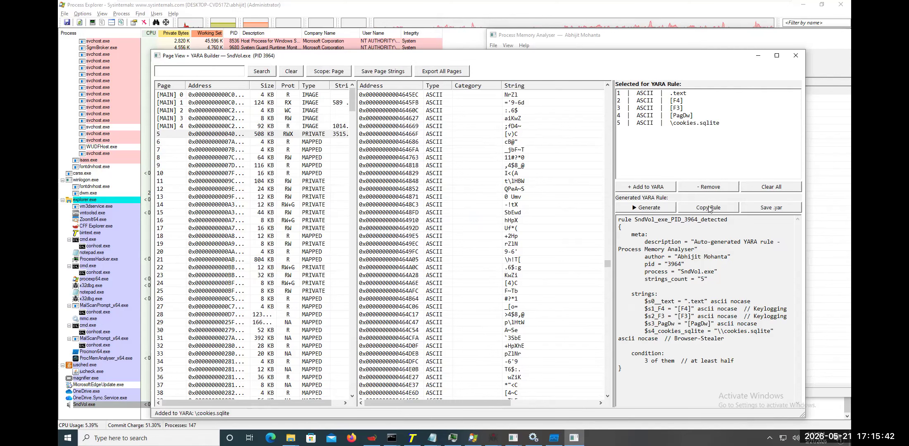
{"action": "scroll", "coordinate": [521, 252], "scroll_direction": "down", "scroll_amount": 15}
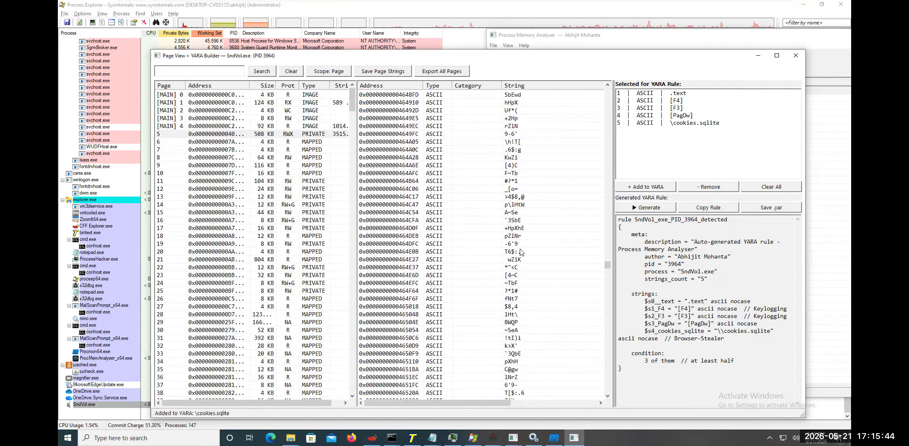
{"action": "scroll", "coordinate": [521, 252], "scroll_direction": "down", "scroll_amount": 1}
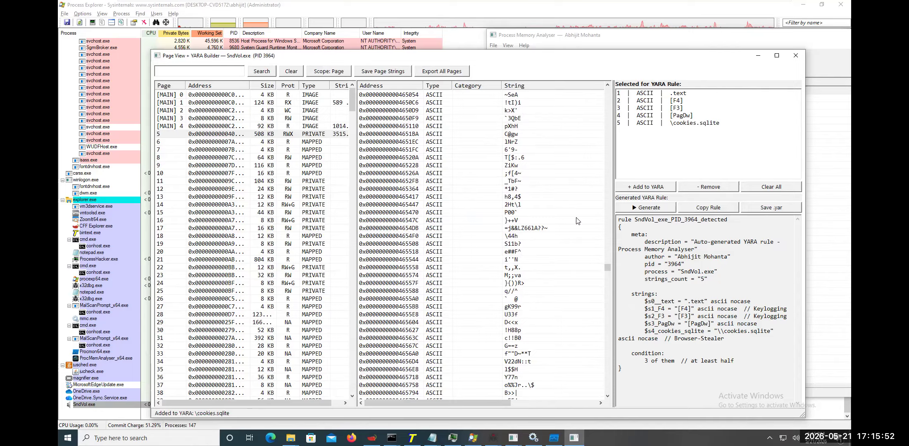
{"action": "left_click_drag", "start_coordinate": [609, 264], "coordinate": [605, 278]}
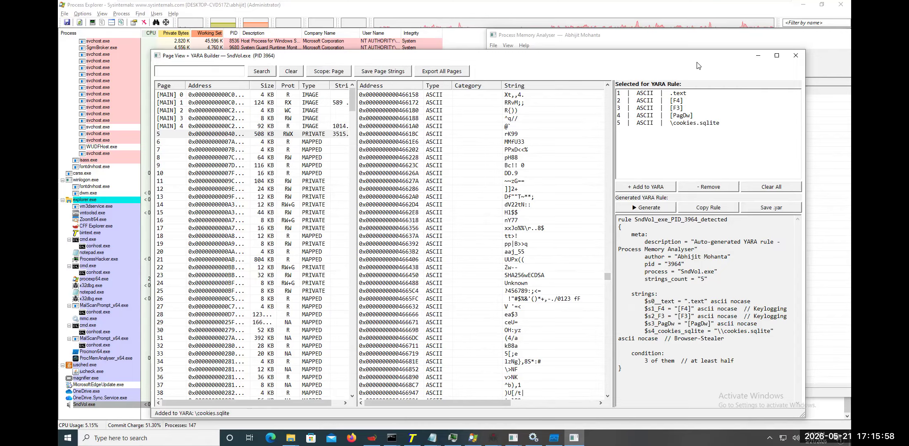
Step: Minimize the virtual machine window and return to the ProcMemAnalyser workflow slide in PowerPoint
{"action": "mouse_move", "coordinate": [772, 4]}
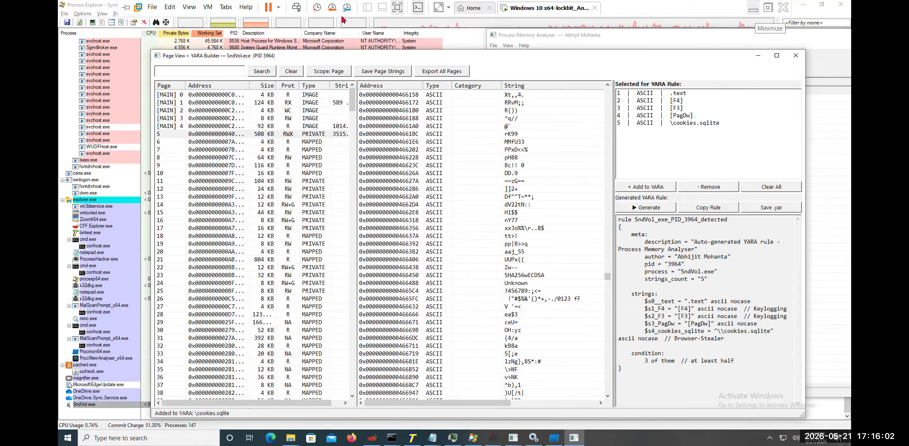
{"action": "left_click", "coordinate": [753, 8]}
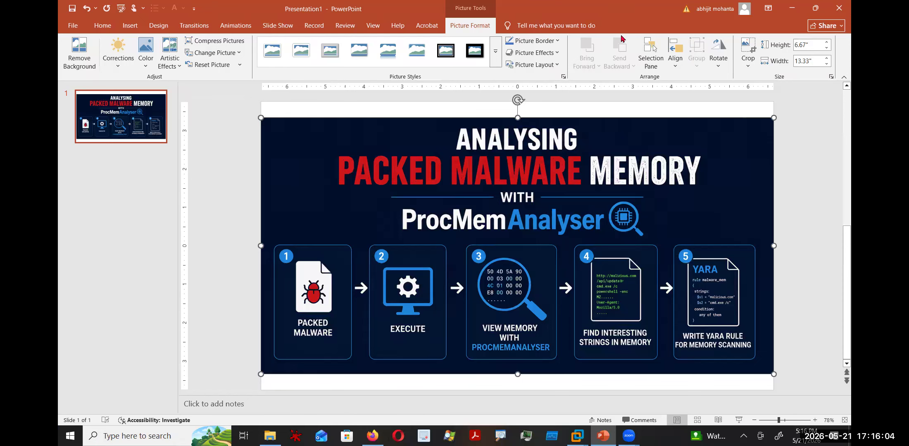